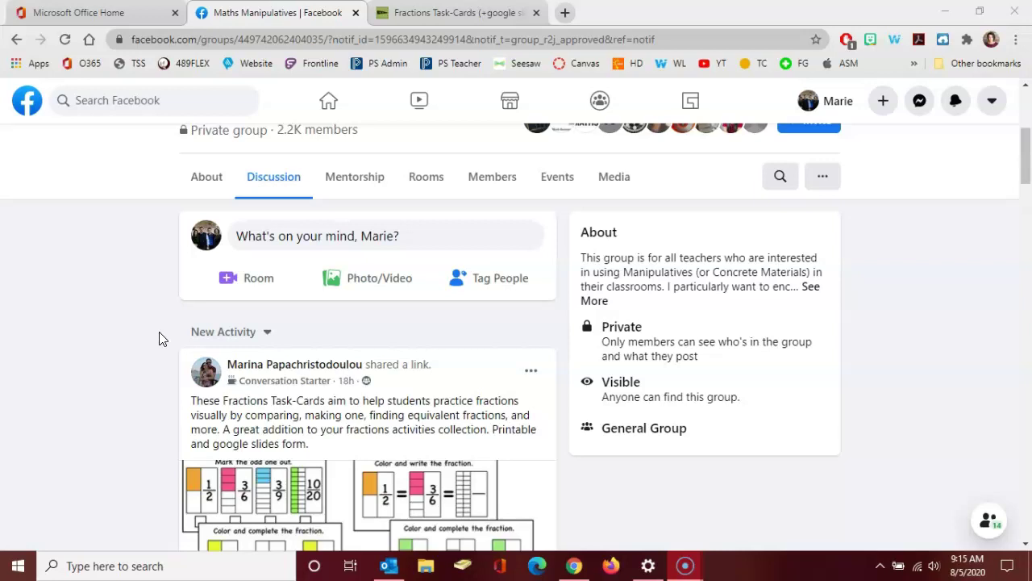
Open the Fractions Task-Cards (+google slides) article linked in the Maths Manipulatives group post
left_click(164, 328)
scroll(165, 330, "up", 1)
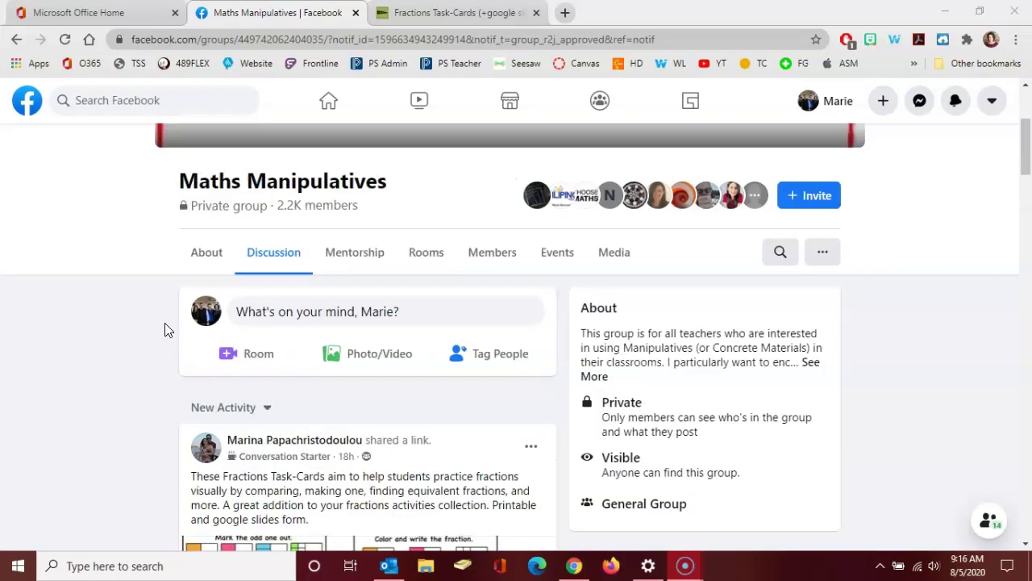
scroll(164, 330, "down", 3)
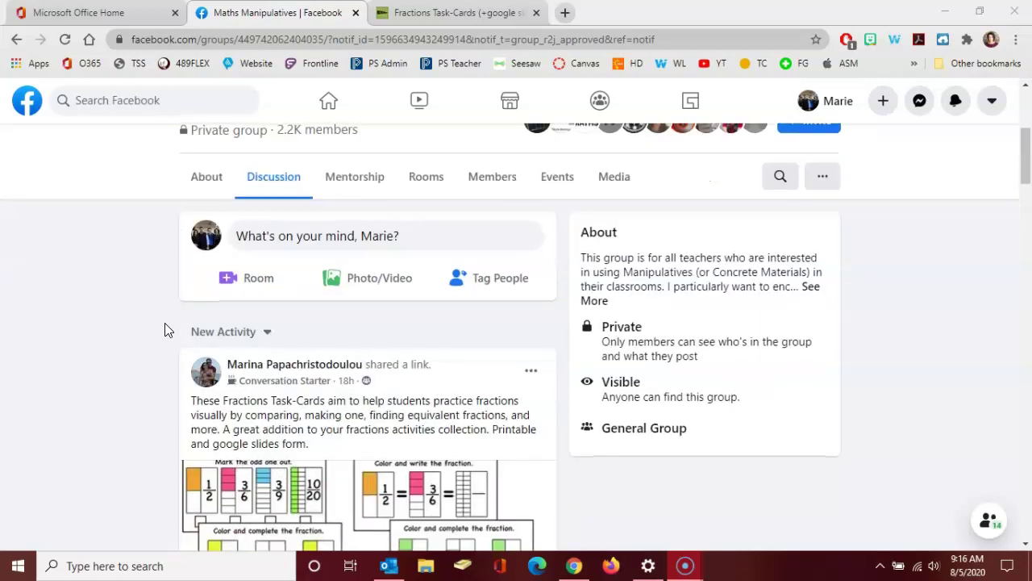
scroll(165, 330, "down", 1)
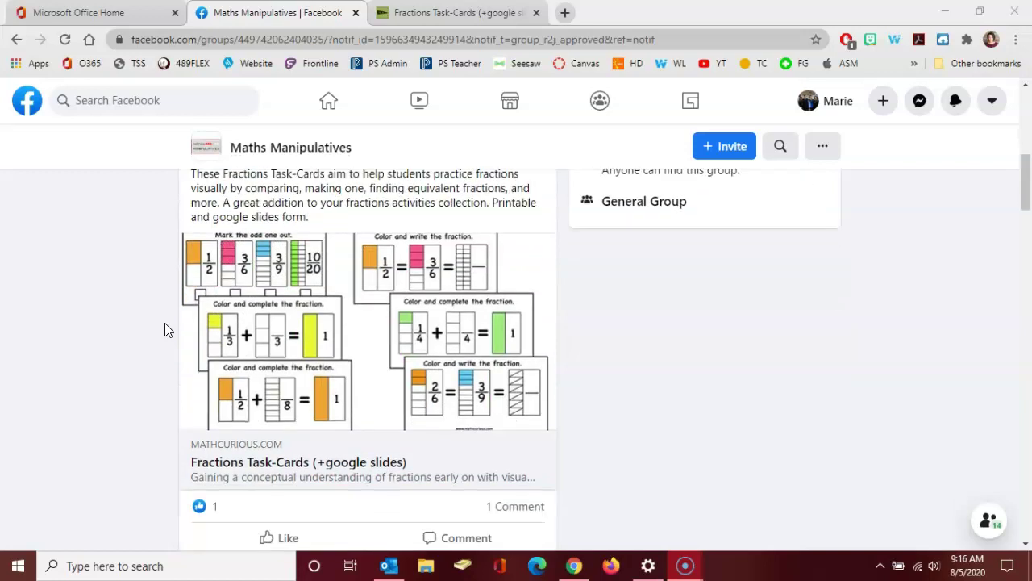
left_click(232, 468)
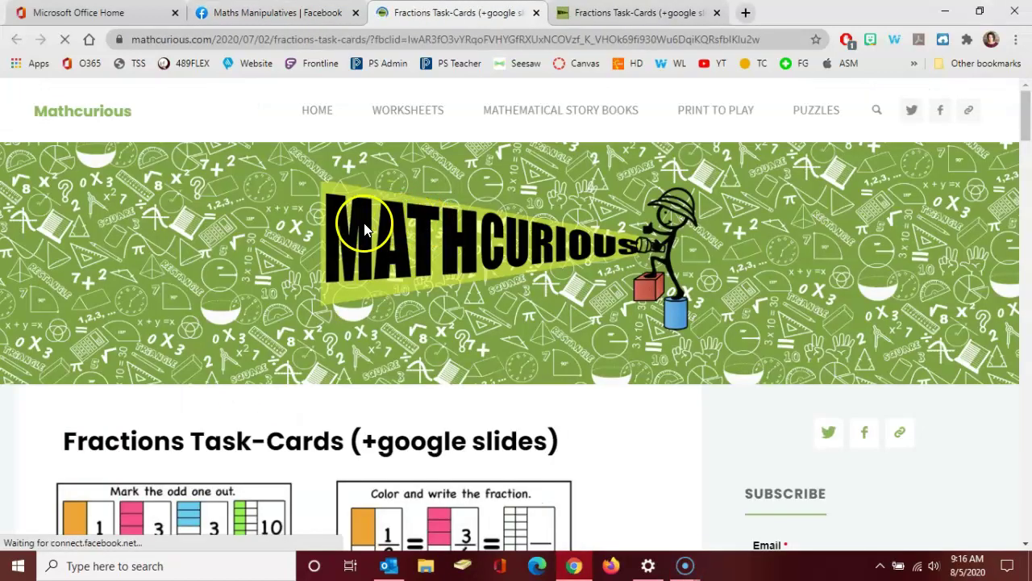
Follow the article's link to the digital fraction cards and make a copy of the fractions_task_cards_to share presentation
scroll(346, 293, "down", 2)
scroll(339, 295, "down", 10)
scroll(327, 304, "down", 7)
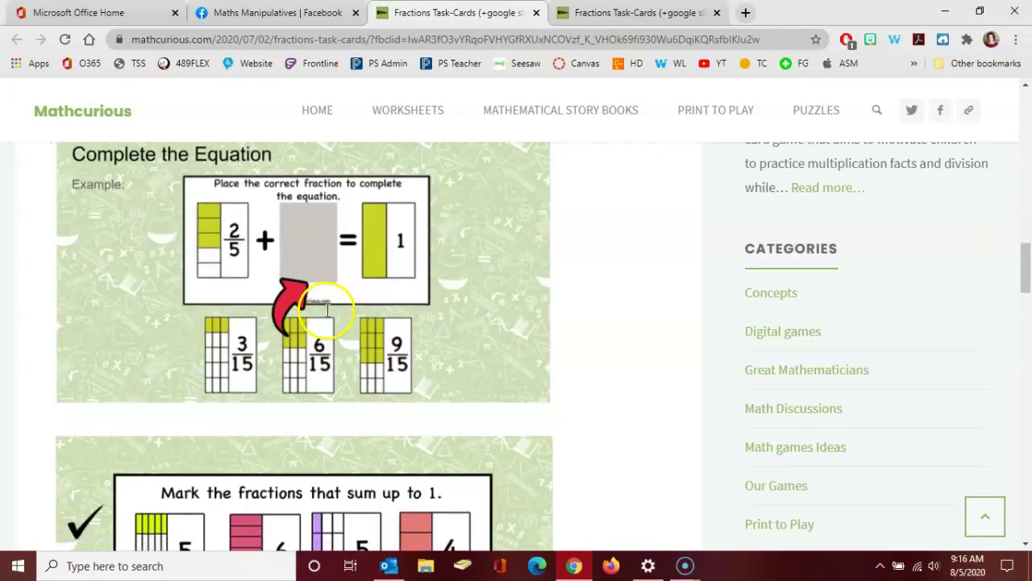
scroll(327, 309, "down", 12)
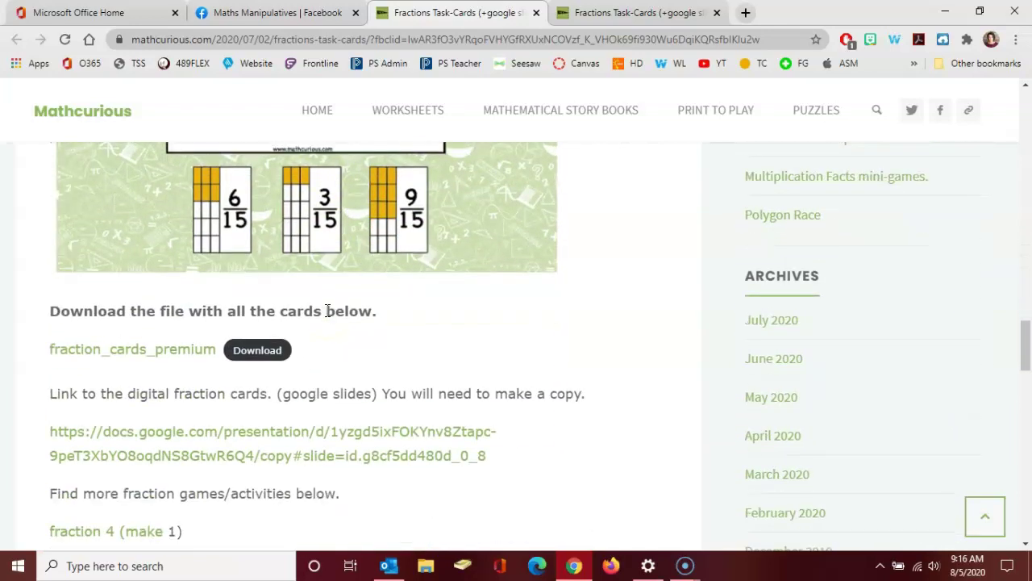
left_click(262, 436)
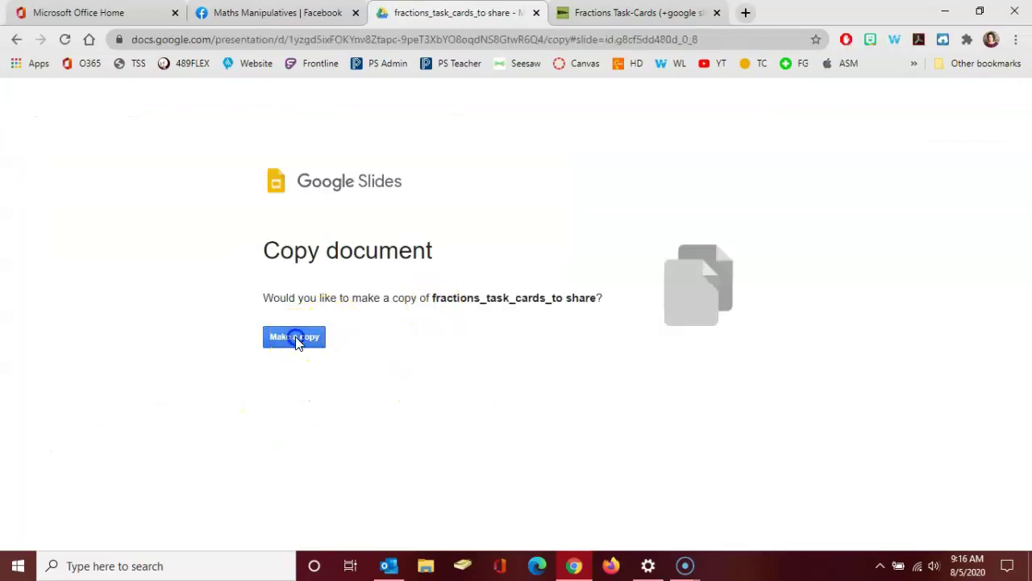
left_click(297, 342)
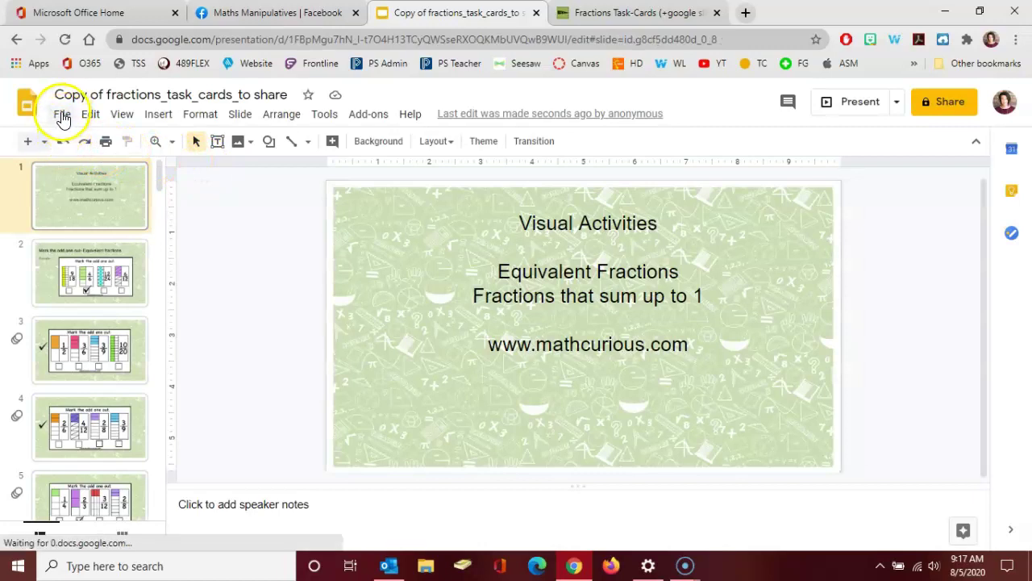
Download the copied presentation as a Microsoft PowerPoint (.pptx) file to the Desktop folder, keeping the suggested file name
left_click(63, 118)
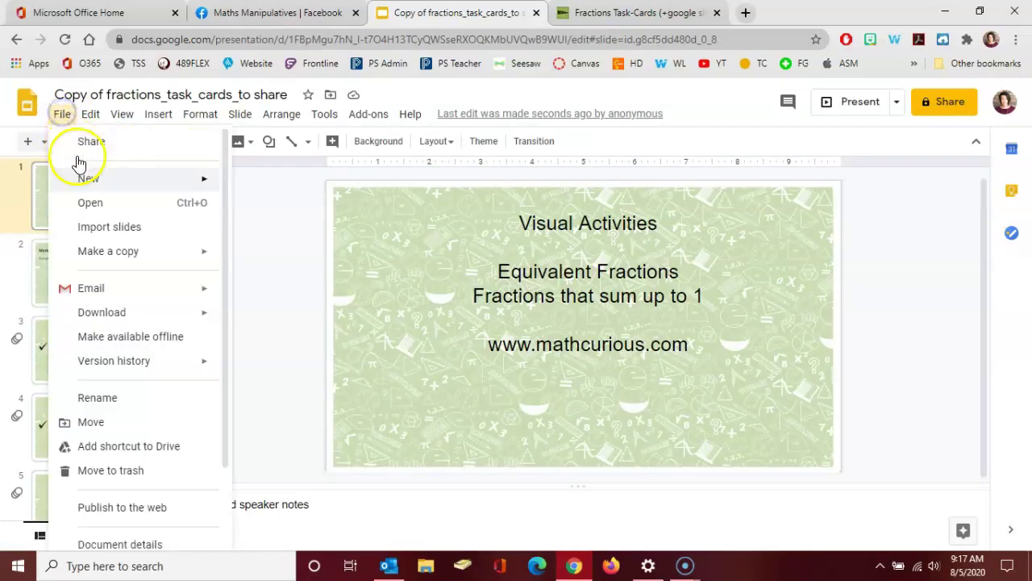
mouse_move(152, 314)
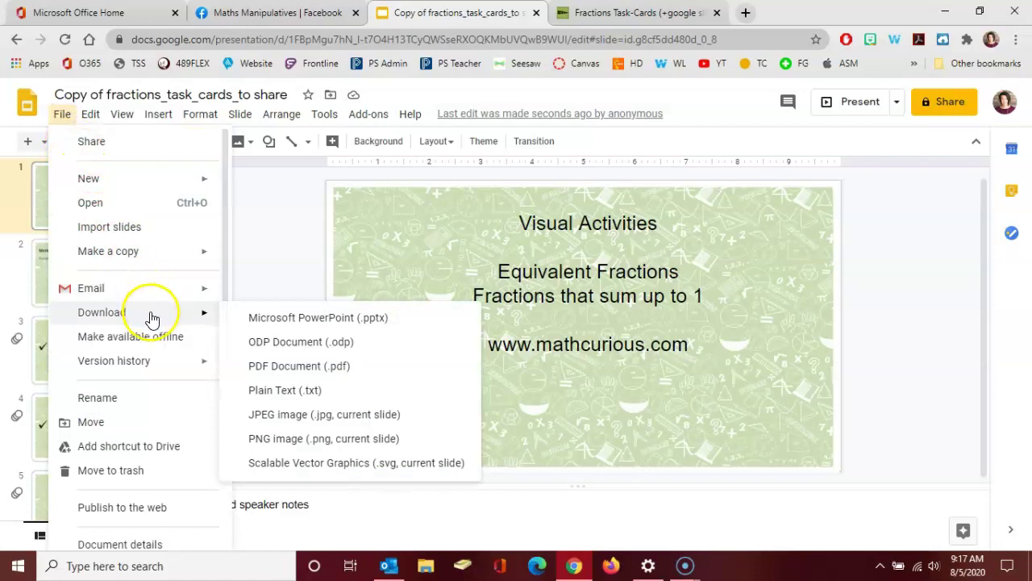
left_click(264, 322)
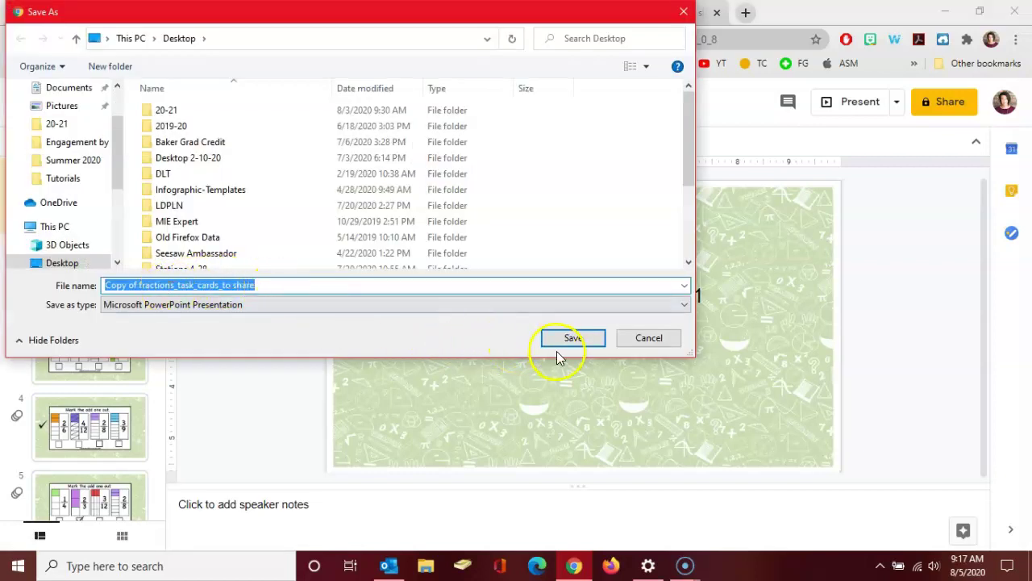
left_click(569, 338)
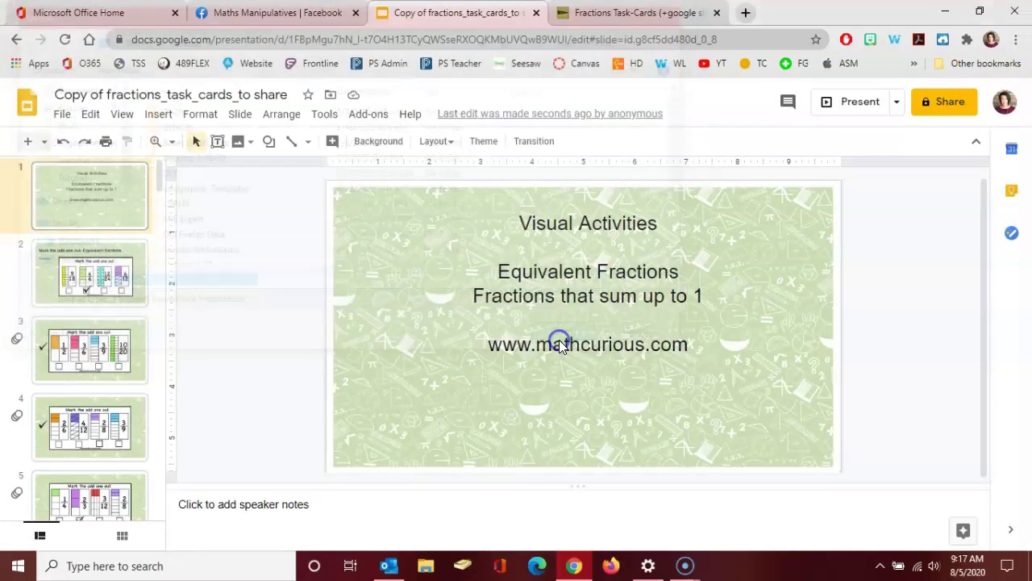
Switch to Office 365, launch OneDrive and open the Desktop Files folder
left_click(108, 16)
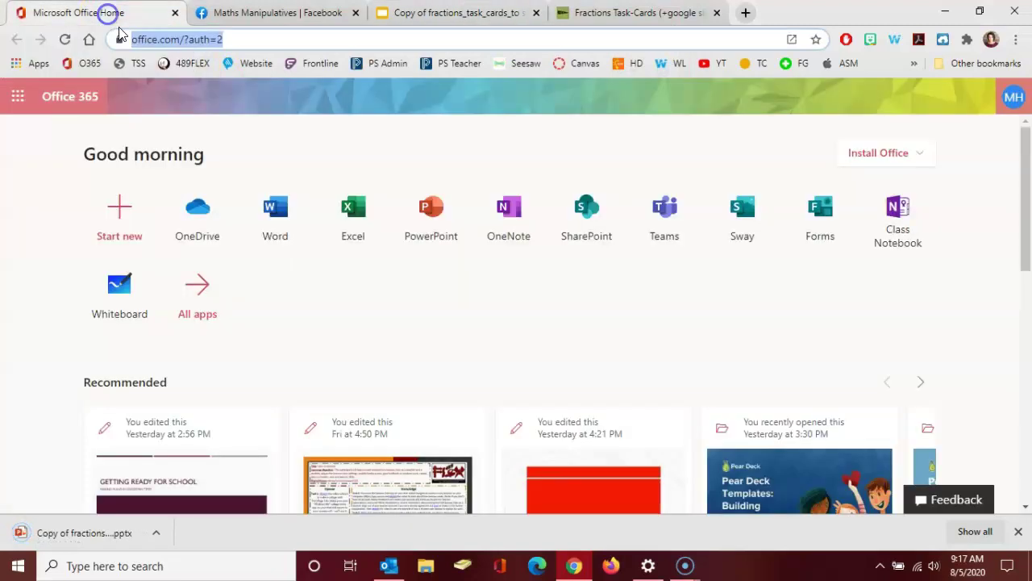
left_click(85, 64)
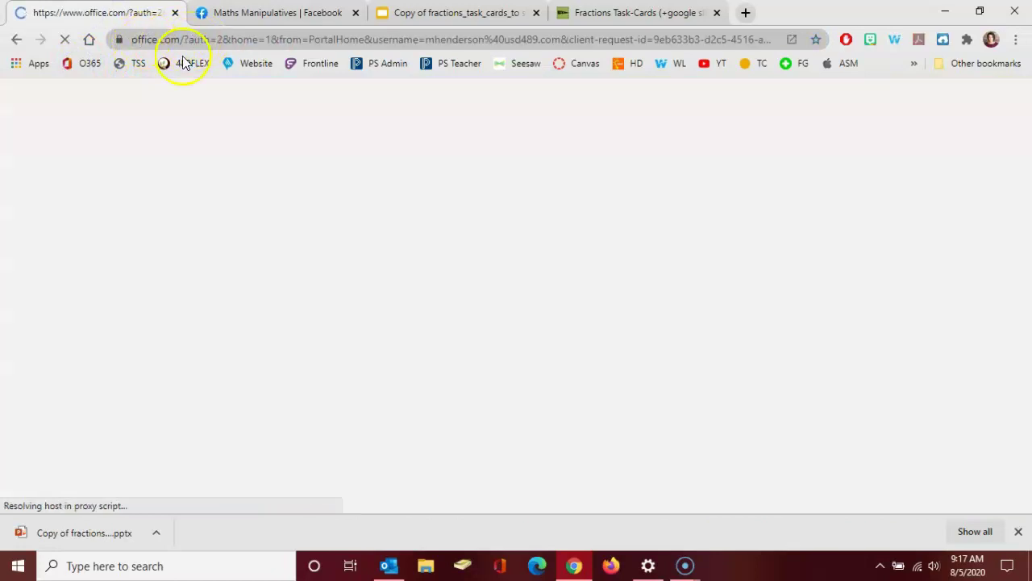
left_click(197, 206)
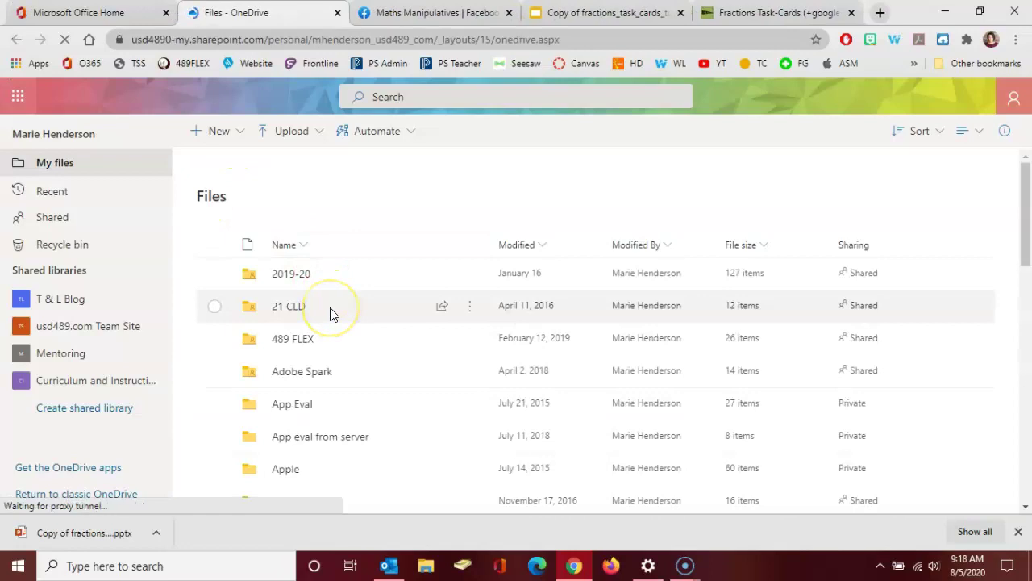
scroll(306, 363, "down", 5)
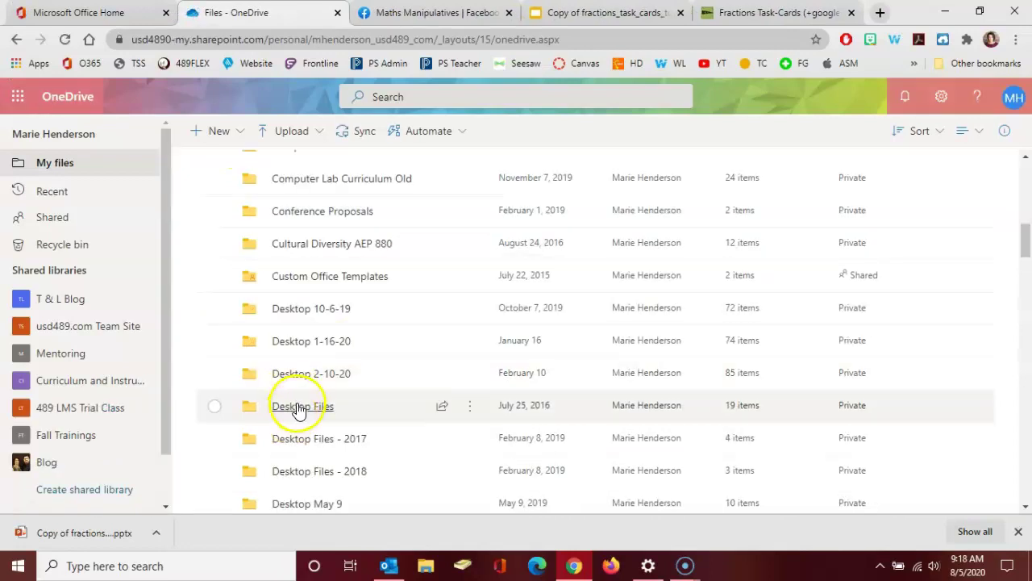
left_click(298, 406)
Upload the file Copy of fractions_task_cards_to share from the Desktop to the Desktop Files folder
left_click(278, 131)
left_click(266, 160)
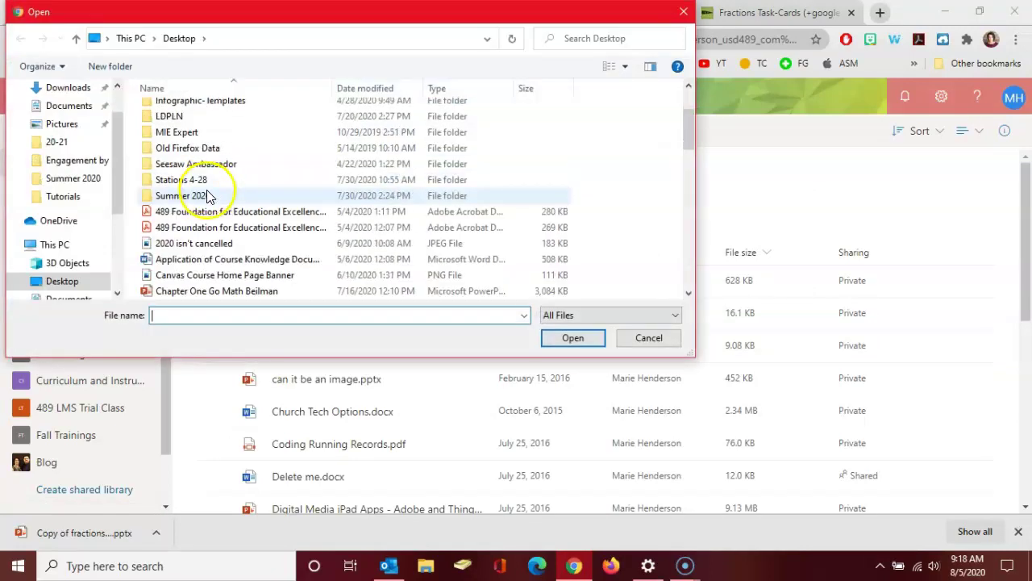
scroll(260, 201, "down", 1)
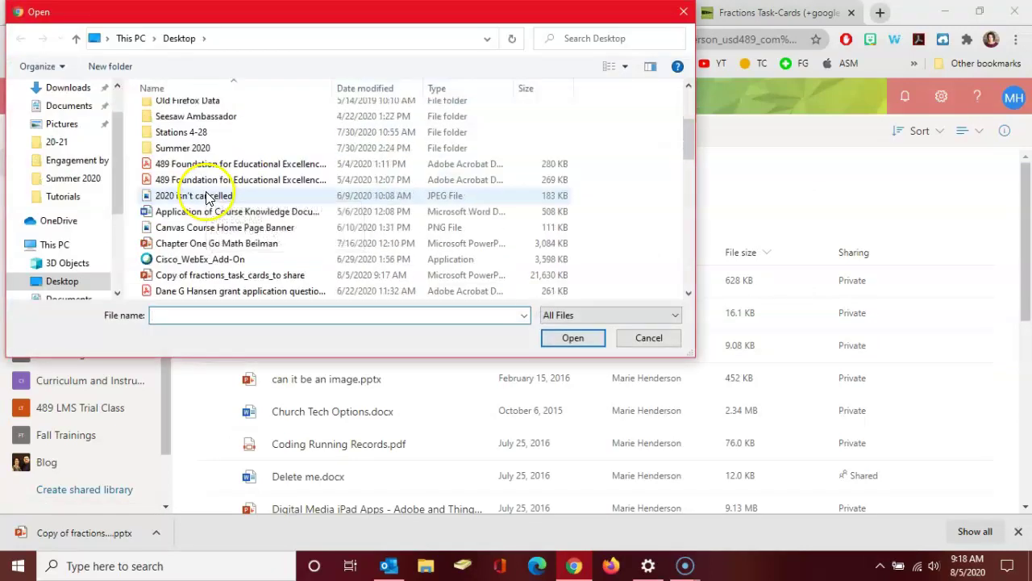
left_click(205, 275)
left_click(572, 337)
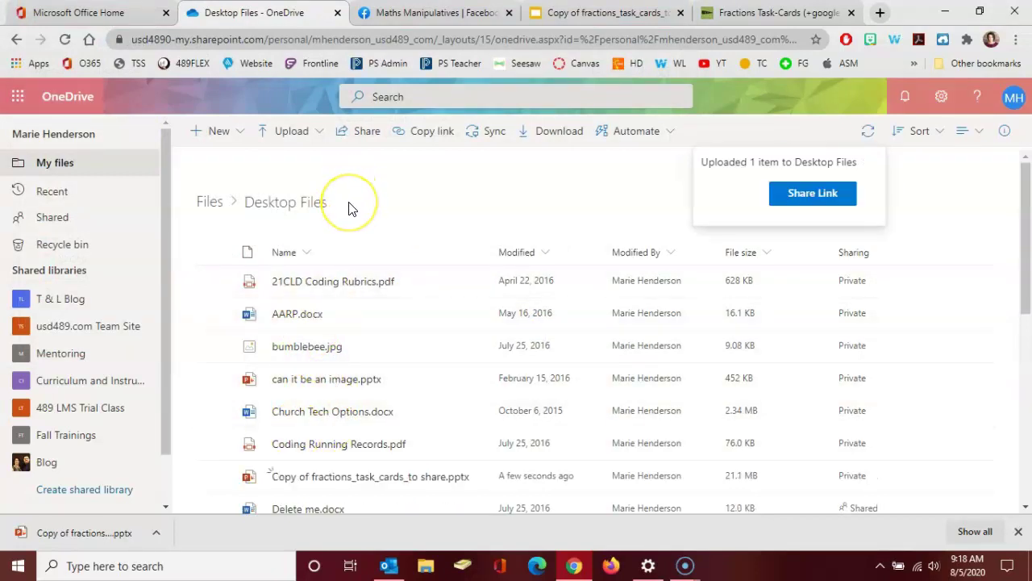
Rename the uploaded Copy of fractions_task_cards_to share.pptx as Fractions task cards
scroll(348, 323, "down", 1)
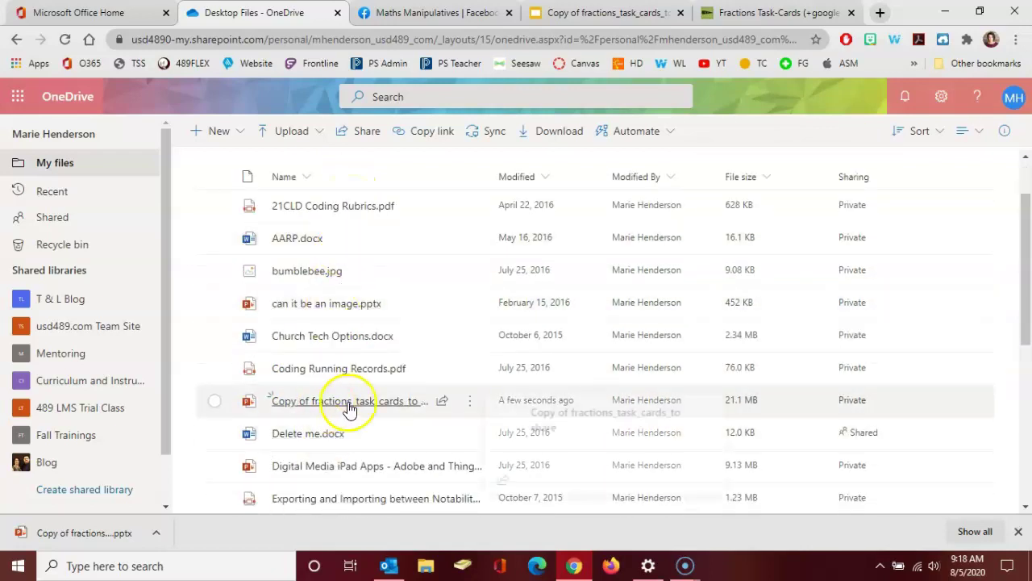
left_click(470, 401)
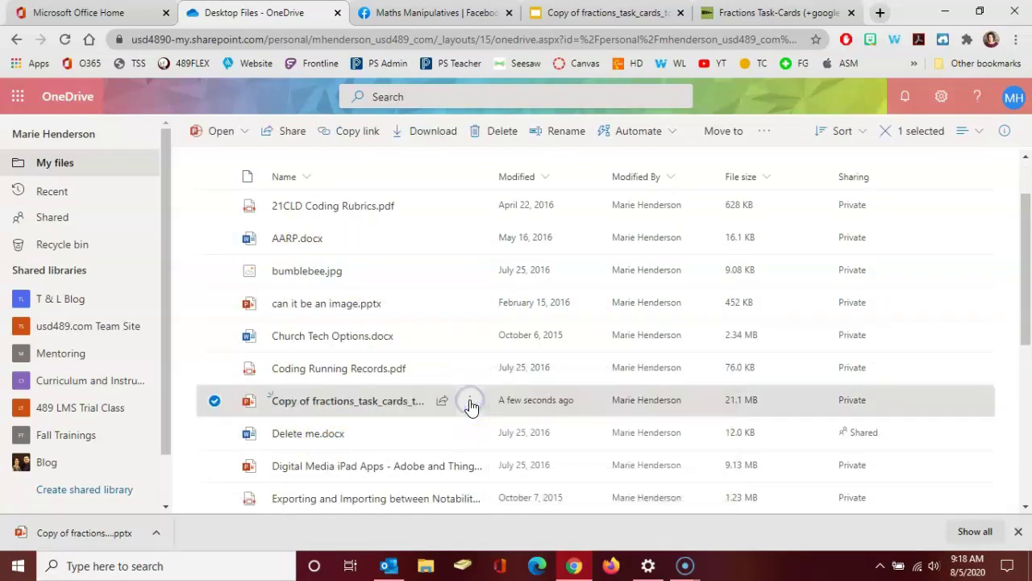
left_click(506, 408)
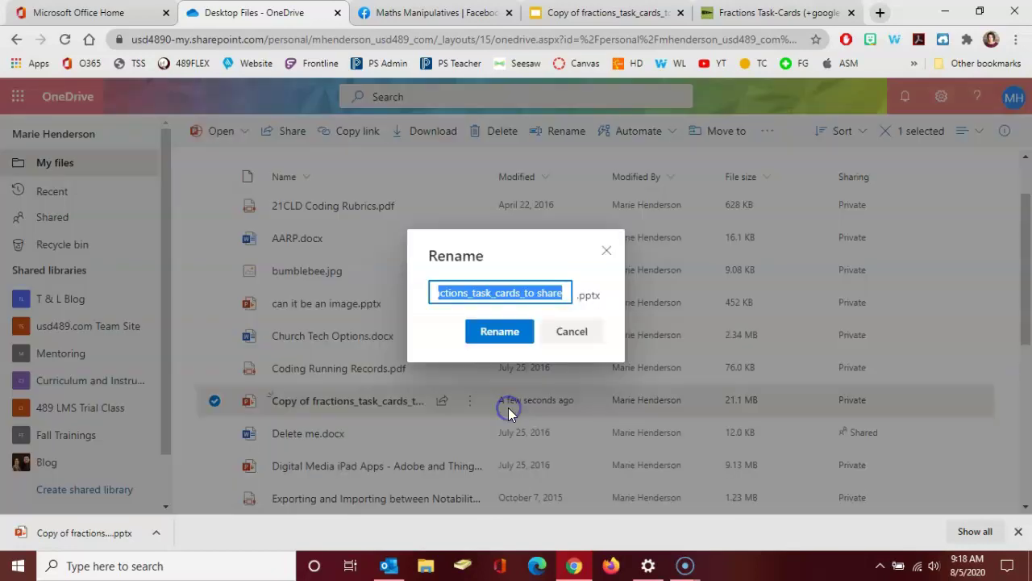
left_click(446, 292)
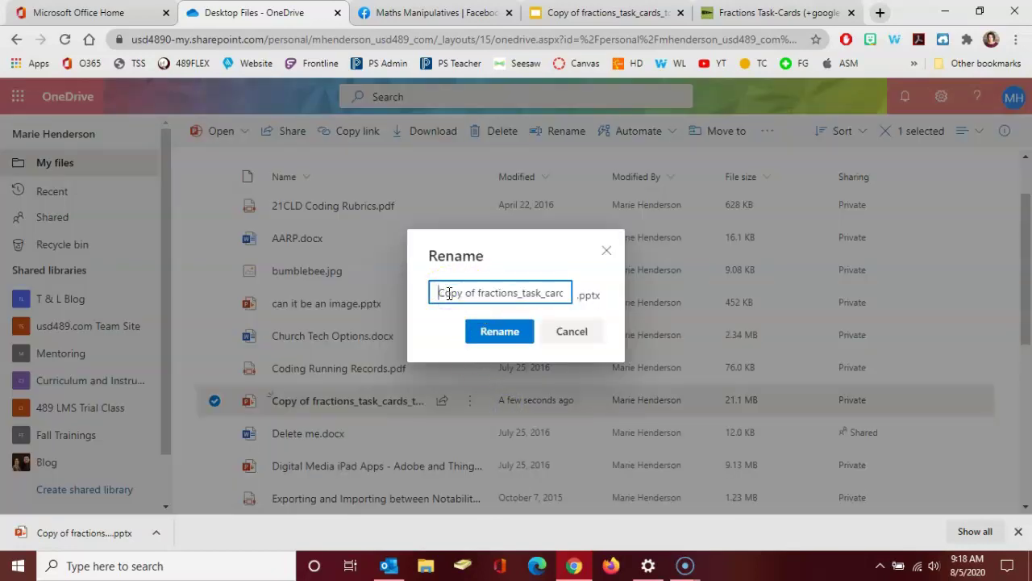
key("Delete")
key("Delete")
key("Delete")
key("Delete")
key("Delete")
key("Delete")
key("Delete")
key("Delete")
key("Delete")
key("BackSpace")
key("BackSpace")
key("BackSpace")
key("BackSpace")
key("BackSpace")
key("BackSpace")
key("BackSpace")
key("BackSpace")
key("BackSpace")
left_click(509, 292)
key("BackSpace")
key("Left")
key("Left")
key("Left")
key("Left")
key("Left")
key("BackSpace")
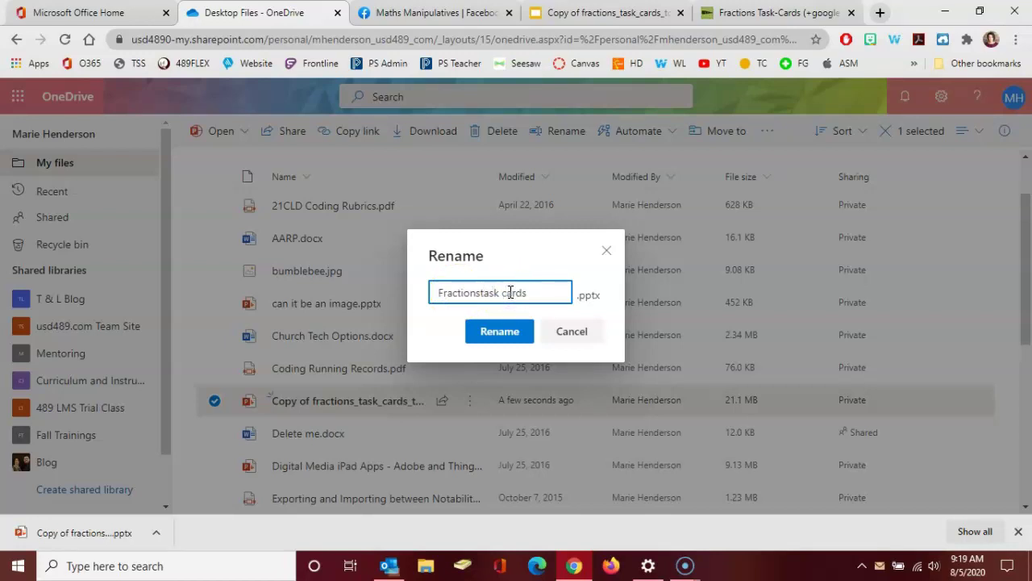
left_click(497, 330)
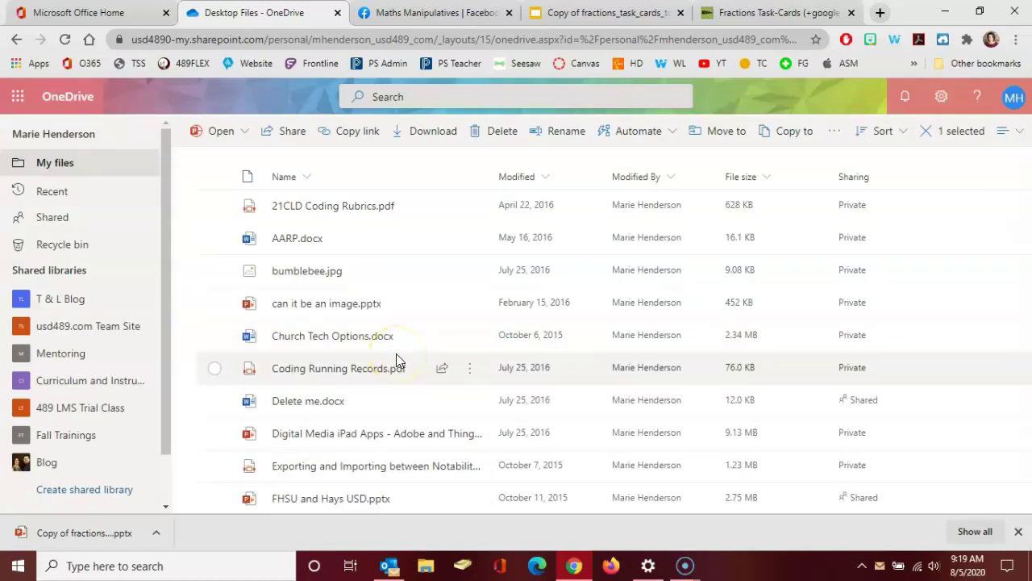
Select Fractions task cards.pptx, start sharing it by link and look up student recipients with "28m"
scroll(396, 357, "down", 1)
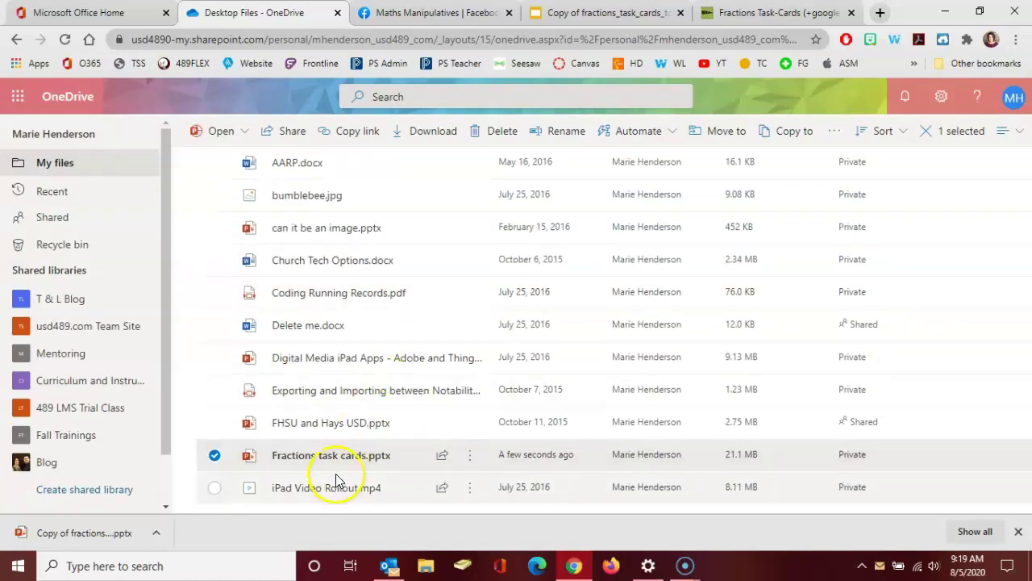
left_click(214, 456)
left_click(214, 456)
left_click(216, 457)
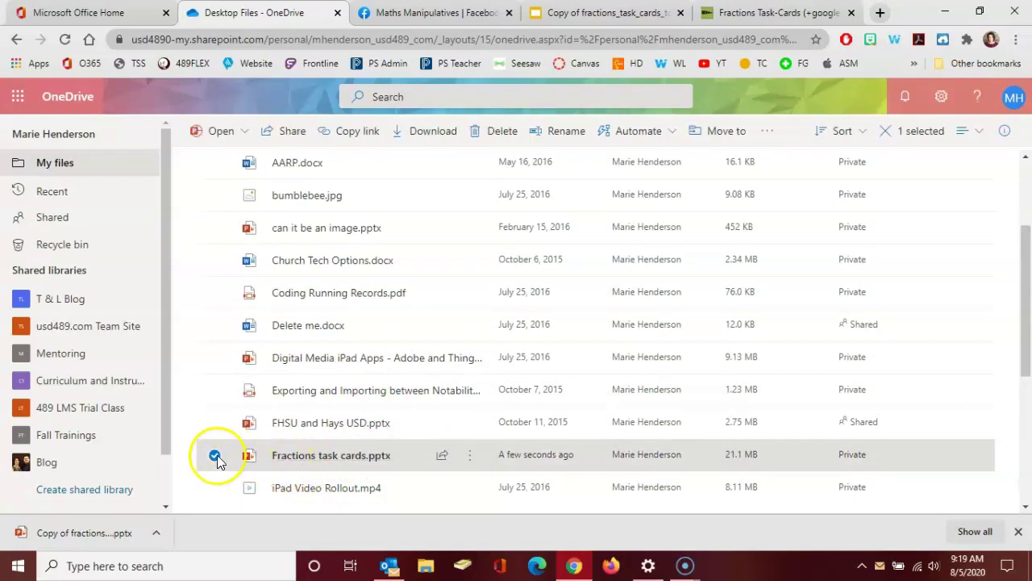
left_click(292, 132)
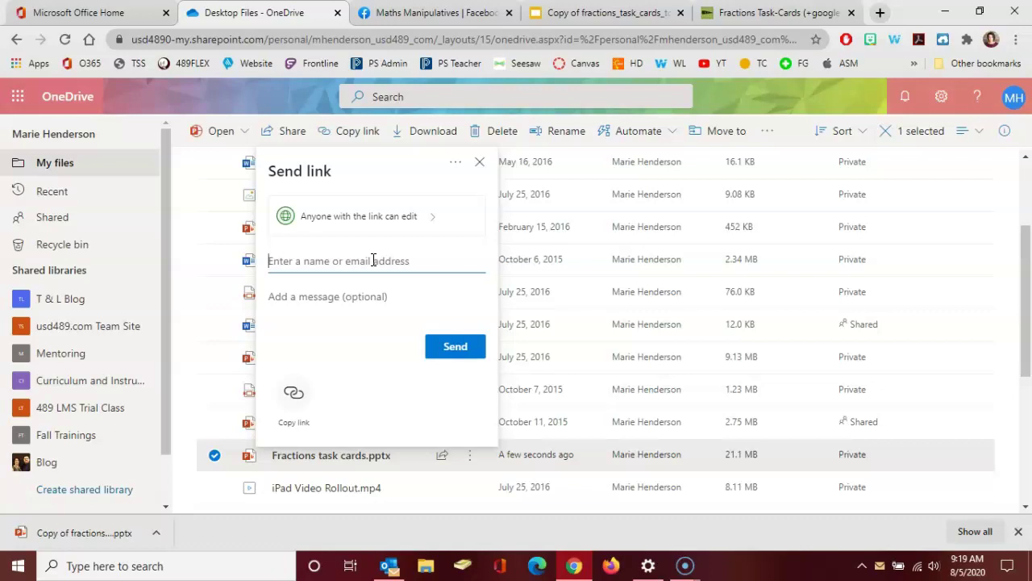
type("28m")
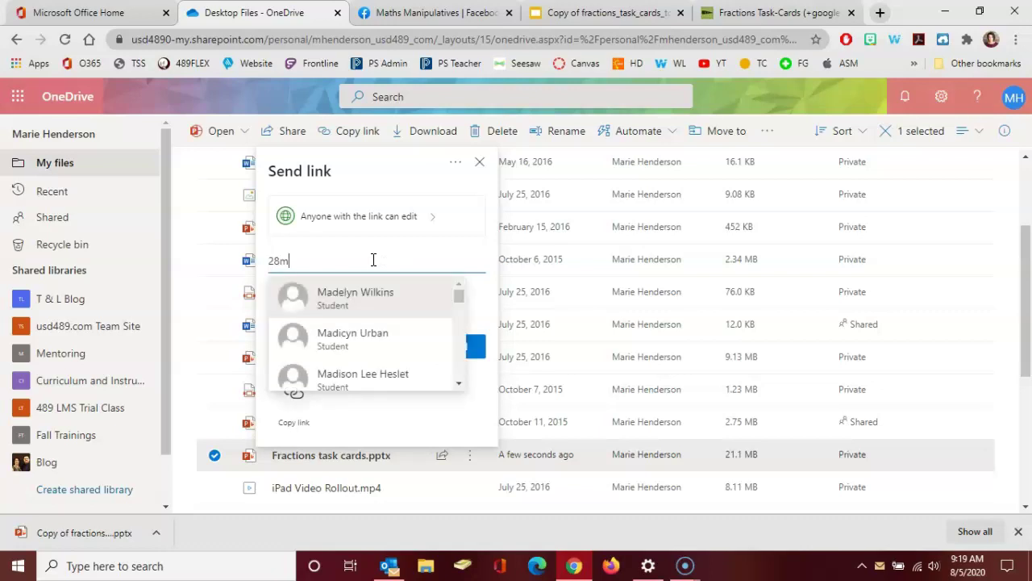
Disallow editing for the sharing link so that anyone with the link can only view, and return to the recipient entry
left_click(368, 217)
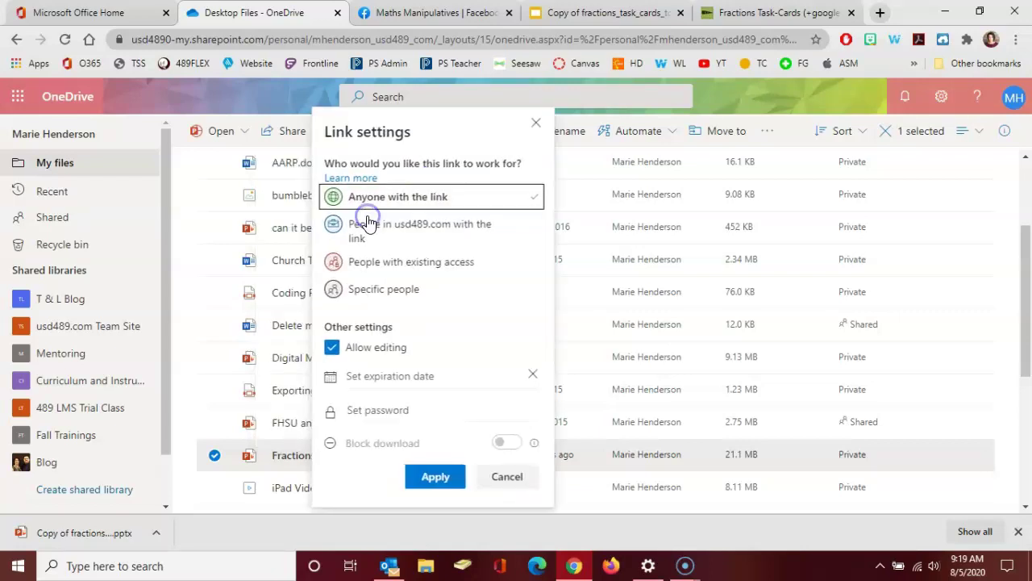
left_click(357, 353)
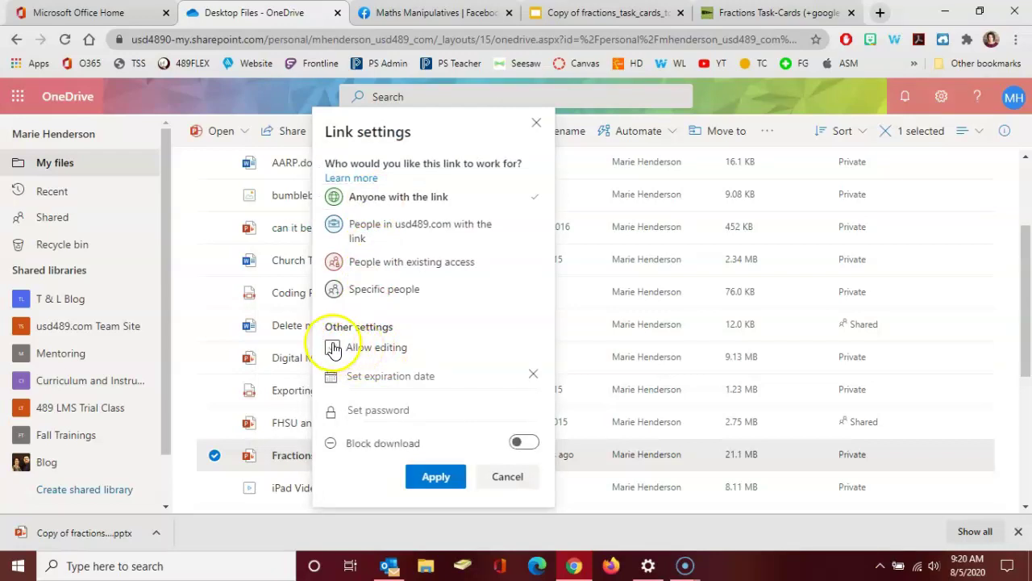
left_click(434, 477)
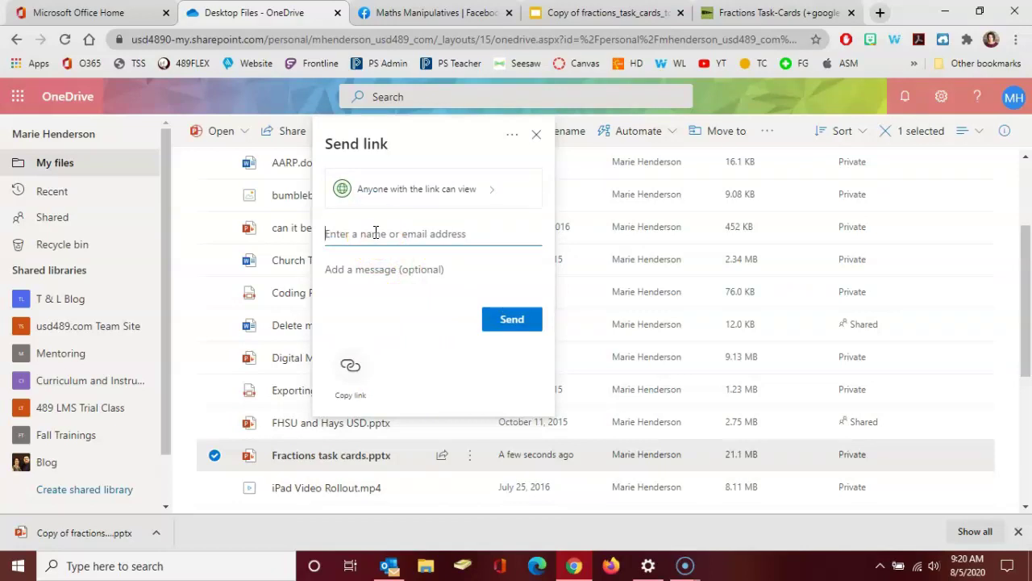
left_click(341, 231)
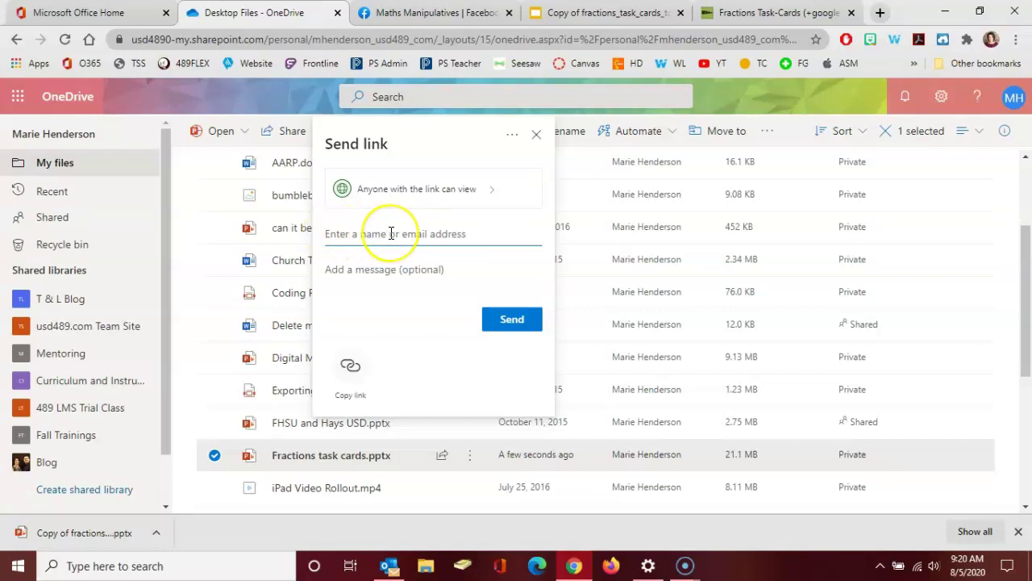